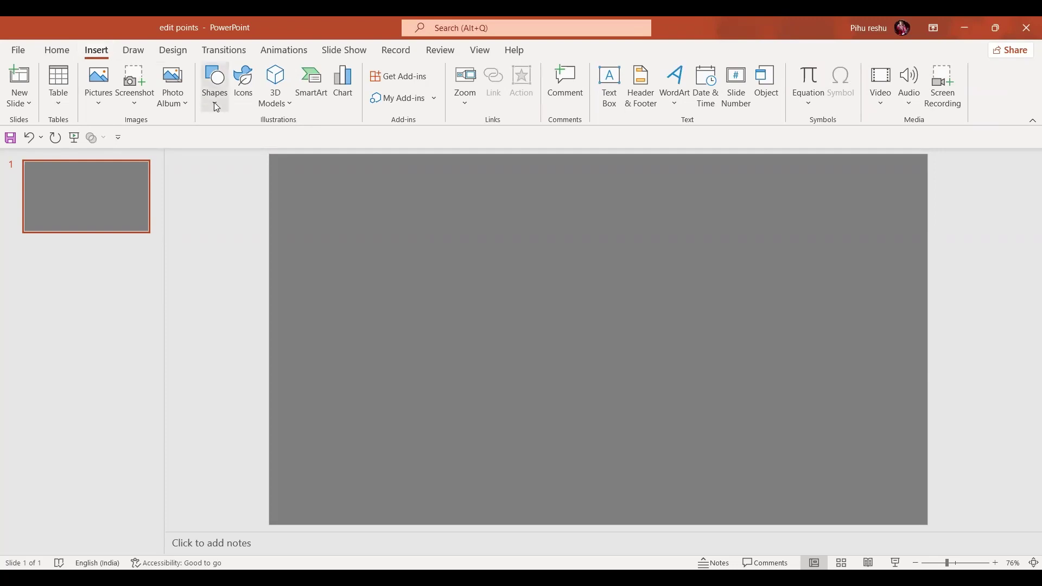
- Draw a large 11.53 cm by 26.71 cm rectangle across the middle of the slide
{"action": "left_click", "coordinate": [215, 101]}
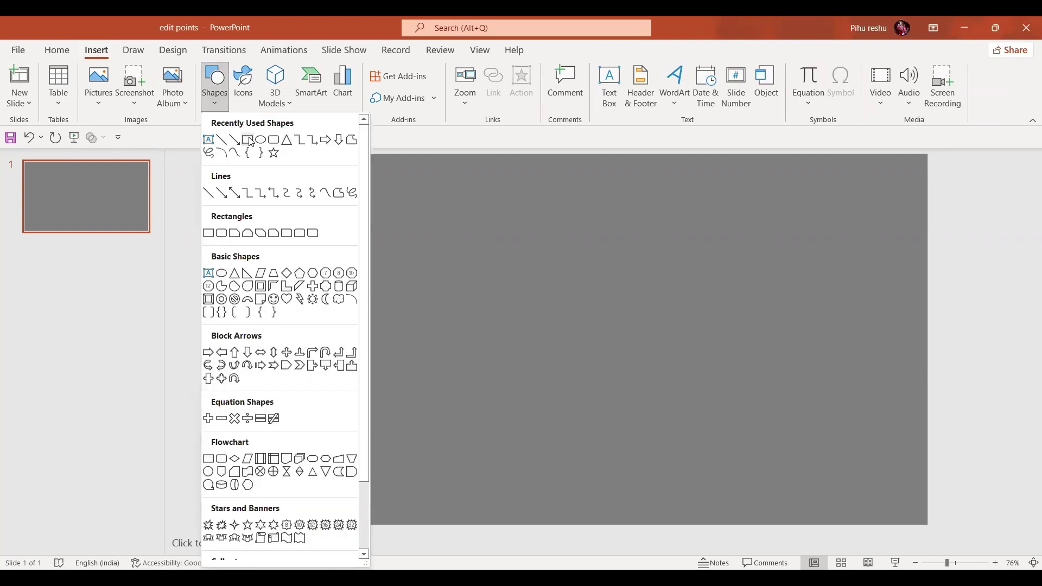
{"action": "left_click", "coordinate": [248, 139]}
{"action": "left_click_drag", "start_coordinate": [335, 231], "coordinate": [855, 454]}
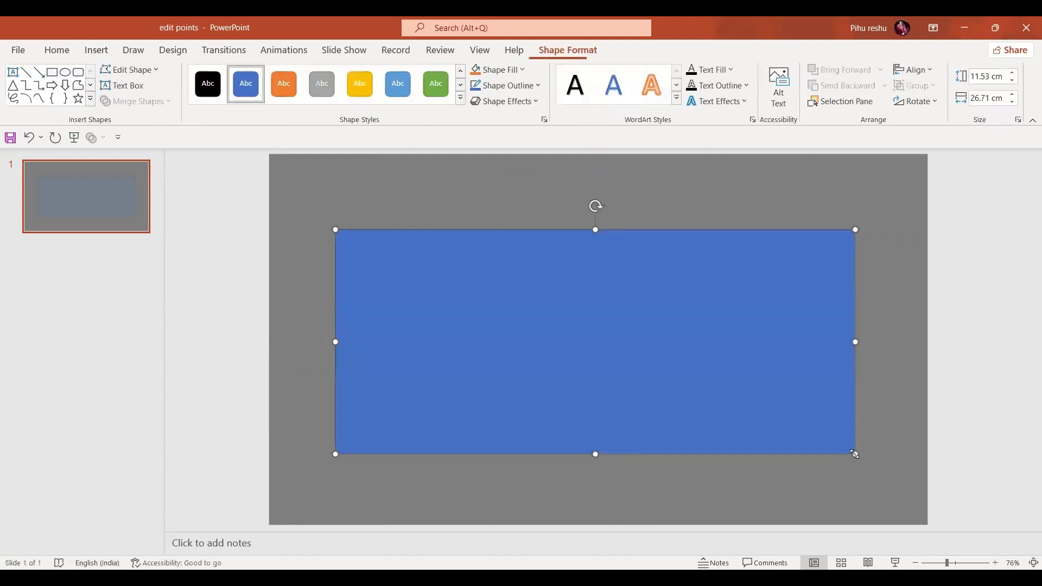
- Change the rectangle's fill from blue to the standard yellow colour
{"action": "left_click", "coordinate": [516, 76]}
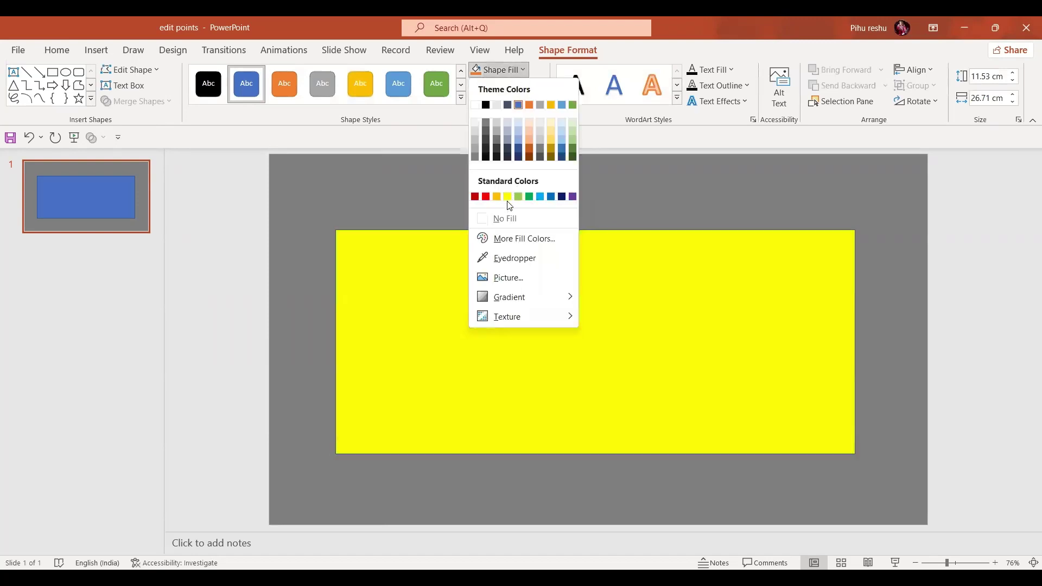
{"action": "left_click", "coordinate": [508, 197]}
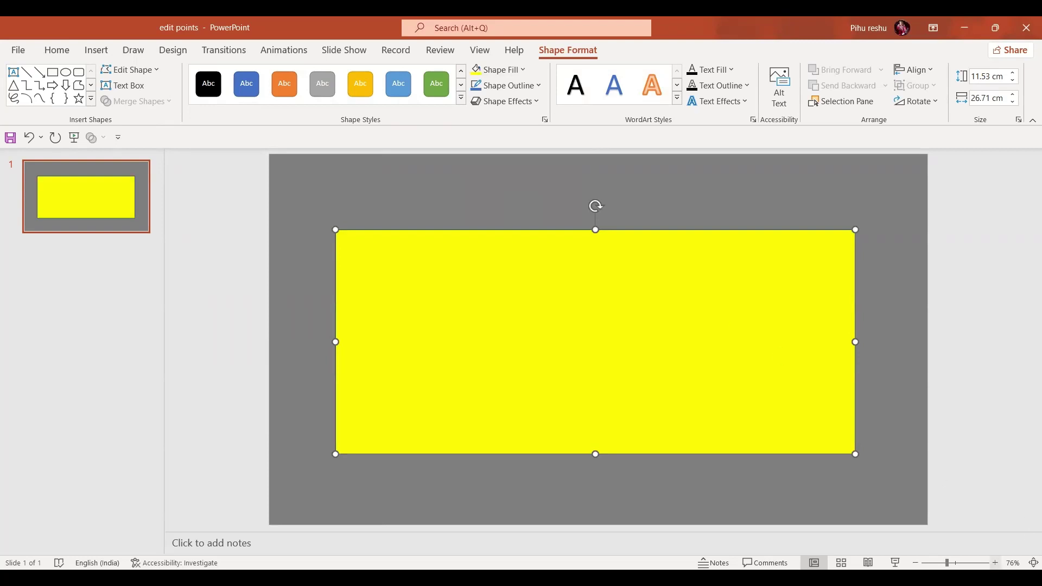
- Zoom in and switch the yellow rectangle into Edit Points mode, exposing its four corner vertices
{"action": "scroll", "coordinate": [597, 336], "scroll_direction": "up", "scroll_amount": 4}
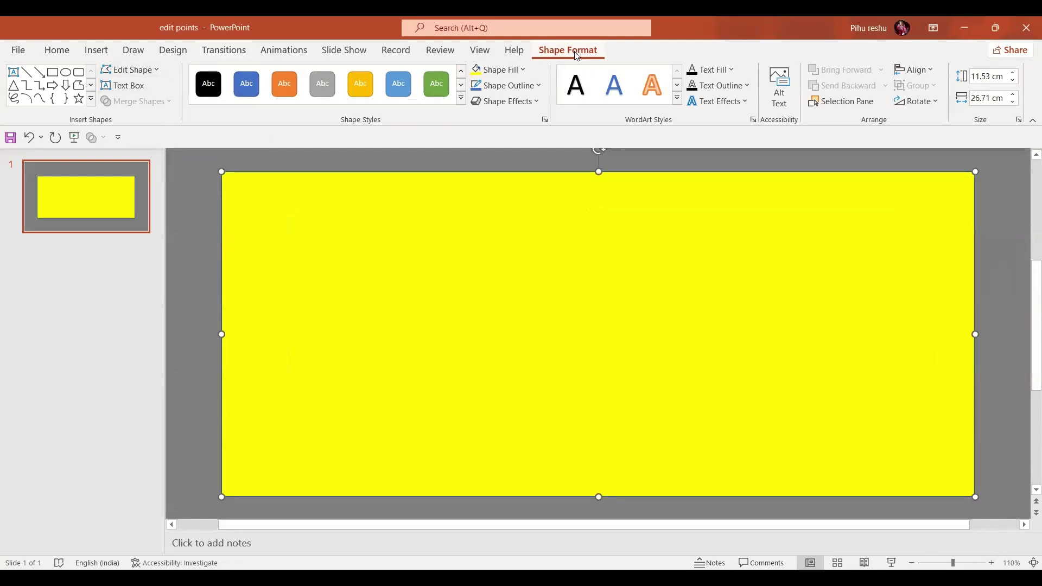
{"action": "left_click", "coordinate": [156, 75]}
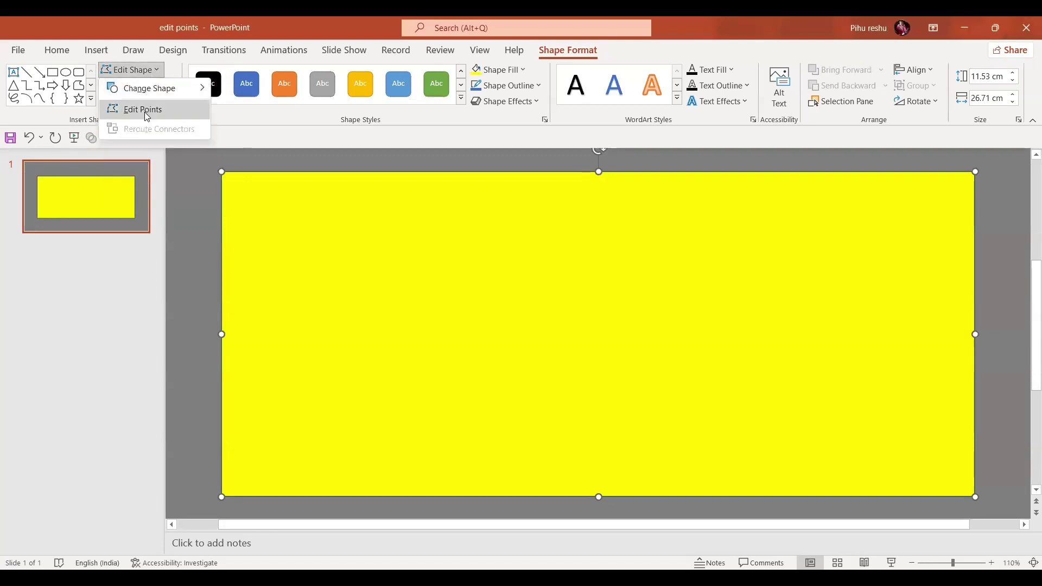
{"action": "left_click", "coordinate": [145, 111]}
{"action": "left_click", "coordinate": [187, 174]}
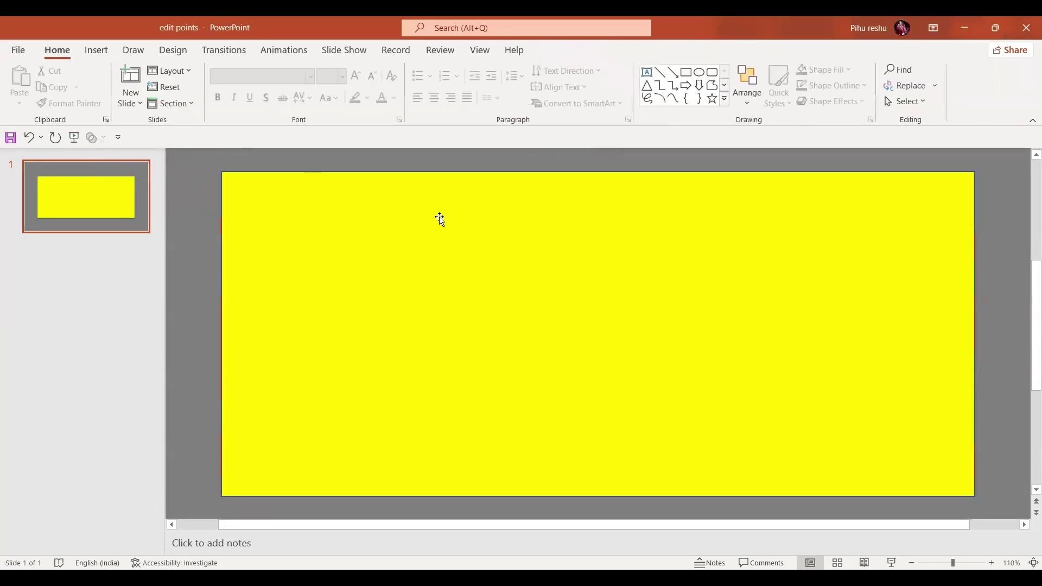
{"action": "left_click", "coordinate": [465, 228]}
{"action": "right_click", "coordinate": [465, 227]}
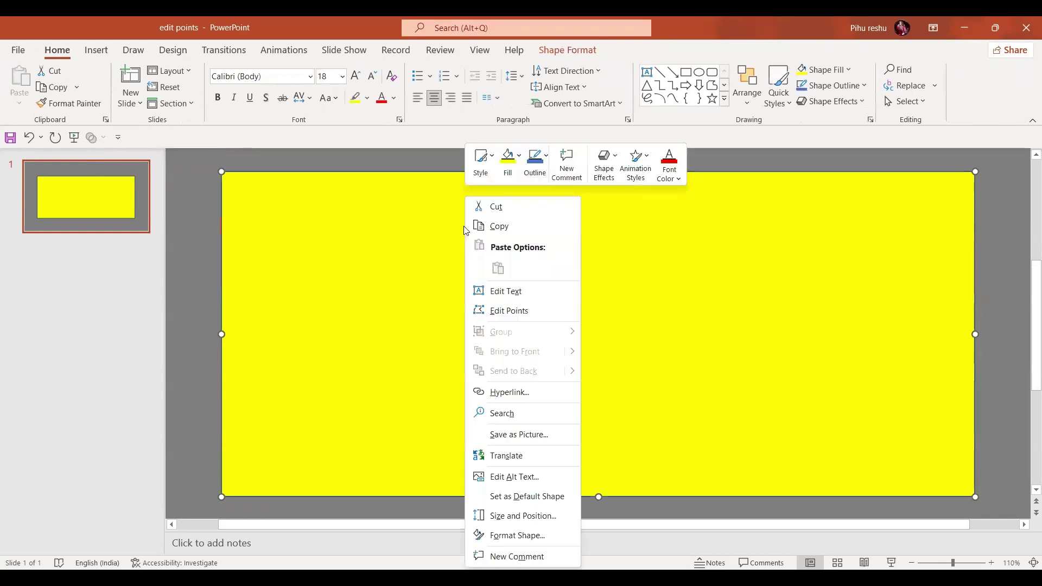
{"action": "left_click", "coordinate": [502, 311]}
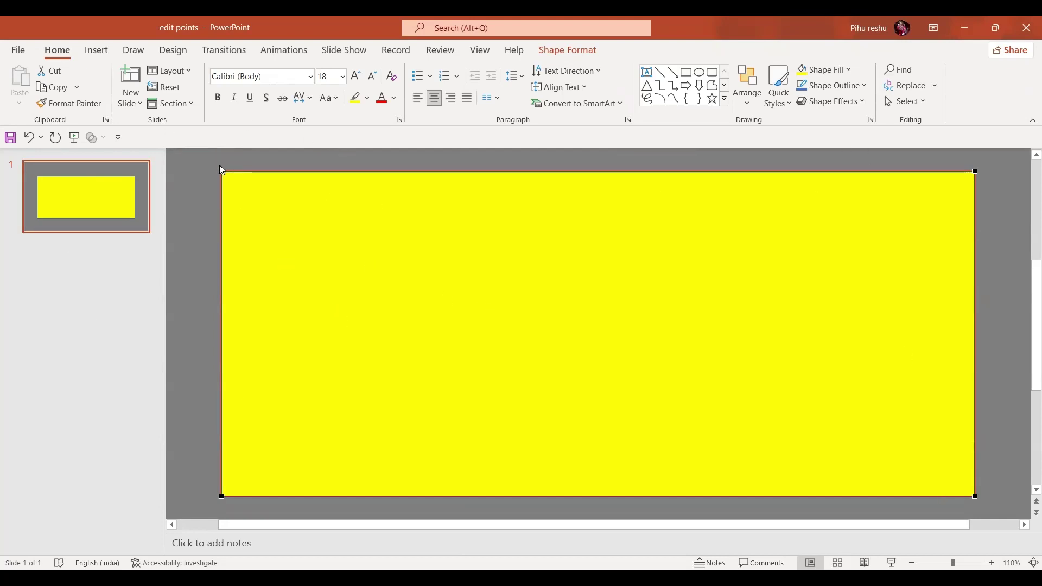
- Drag the top-left vertex down and right so the left side slants like a trapezoid
{"action": "left_click_drag", "start_coordinate": [221, 172], "coordinate": [439, 270]}
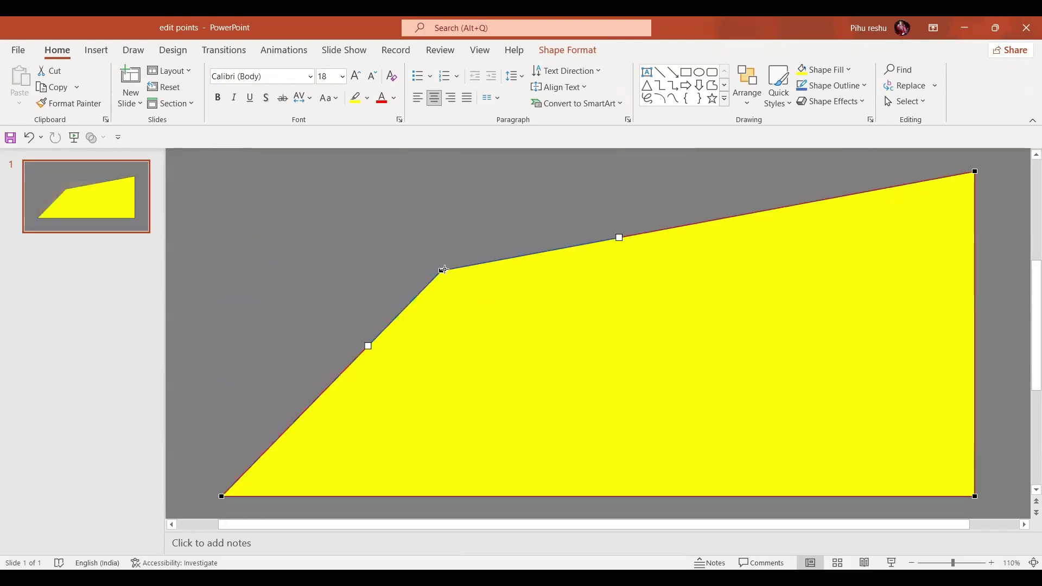
{"action": "left_click_drag", "start_coordinate": [440, 270], "coordinate": [204, 181]}
{"action": "left_click_drag", "start_coordinate": [207, 294], "coordinate": [390, 207]}
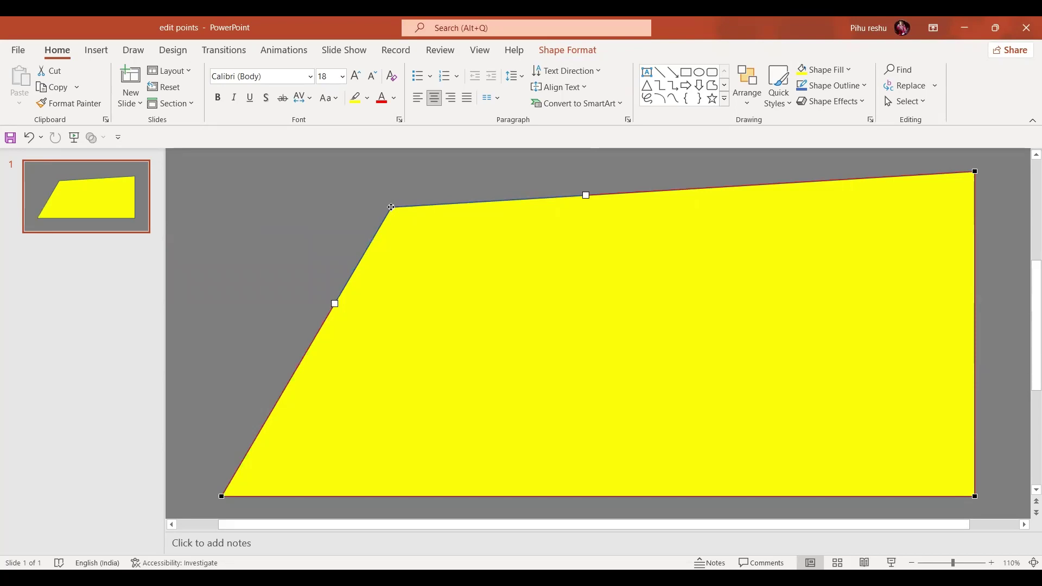
- Delete the moved top-left vertex, leaving a three-cornered right triangle
{"action": "right_click", "coordinate": [390, 208]}
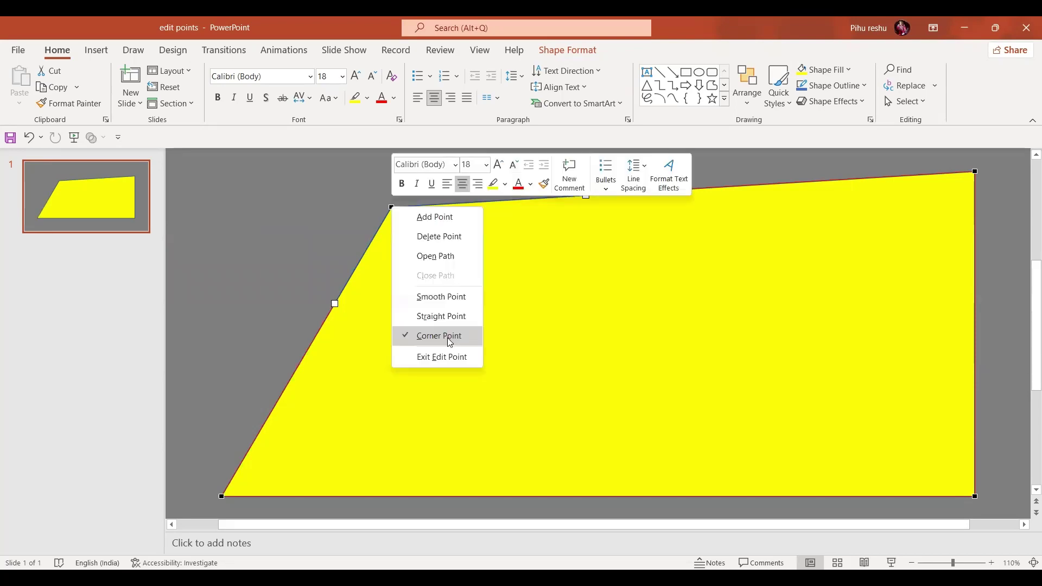
{"action": "left_click", "coordinate": [446, 236]}
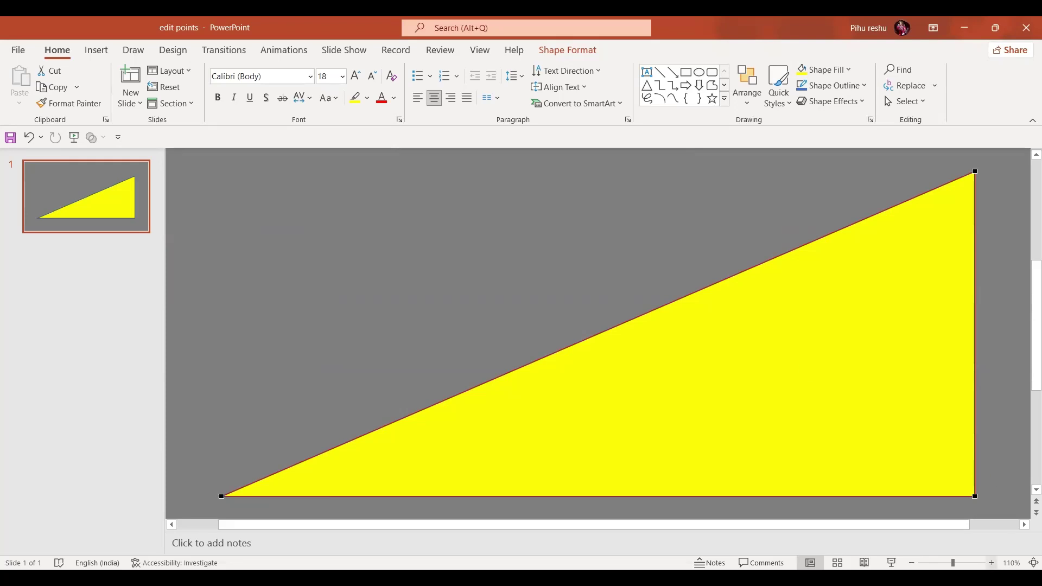
- At 130% zoom, add a midpoint on the slanted edge and drag its handles into an S-wave
{"action": "left_click", "coordinate": [992, 563]}
{"action": "left_click", "coordinate": [992, 563]}
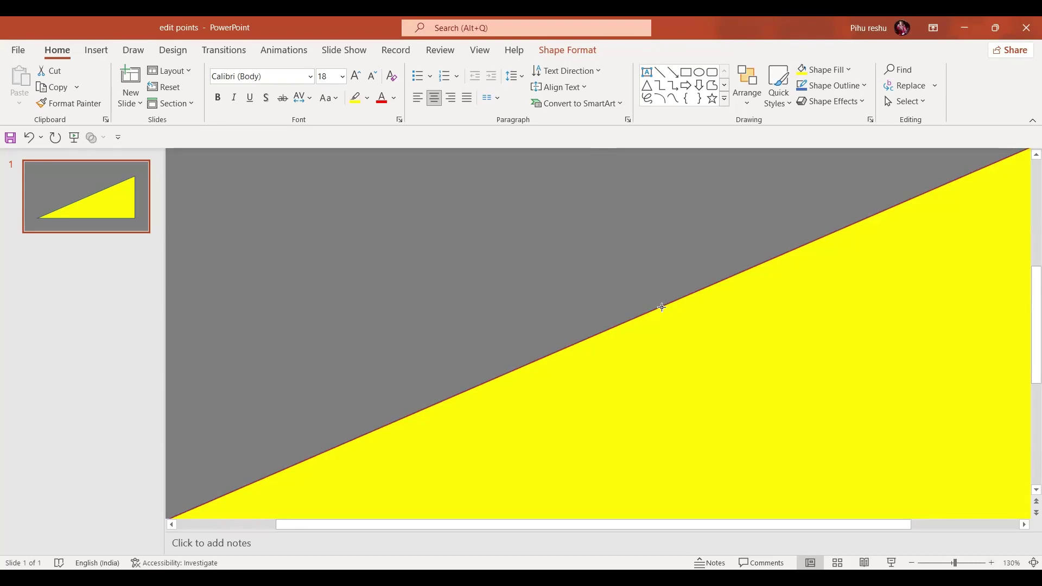
{"action": "left_click", "coordinate": [661, 307]}
{"action": "left_click_drag", "start_coordinate": [789, 253], "coordinate": [942, 362]}
{"action": "left_click_drag", "start_coordinate": [492, 389], "coordinate": [354, 209]}
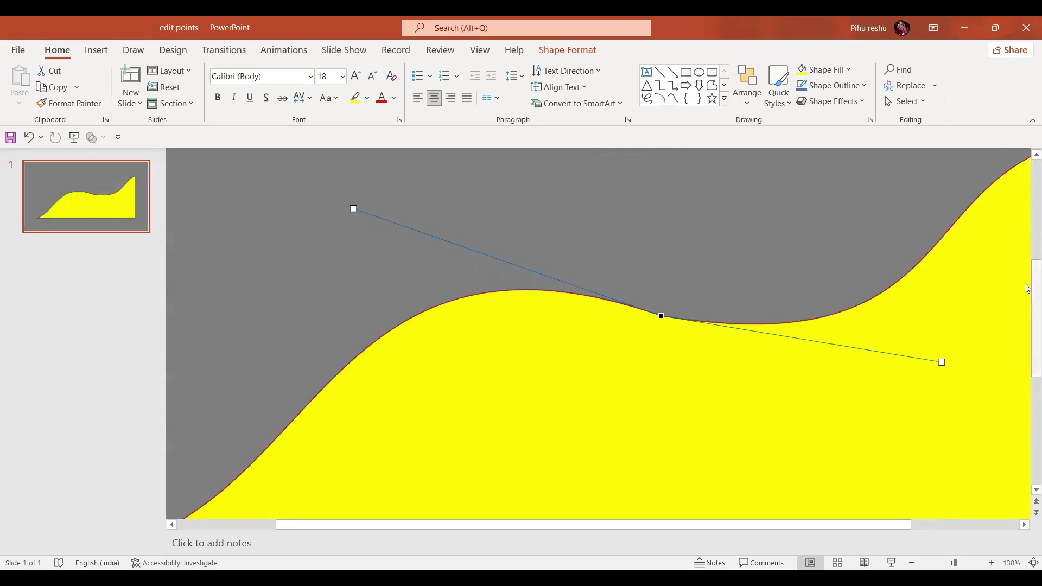
{"action": "left_click_drag", "start_coordinate": [1029, 293], "coordinate": [1025, 480]}
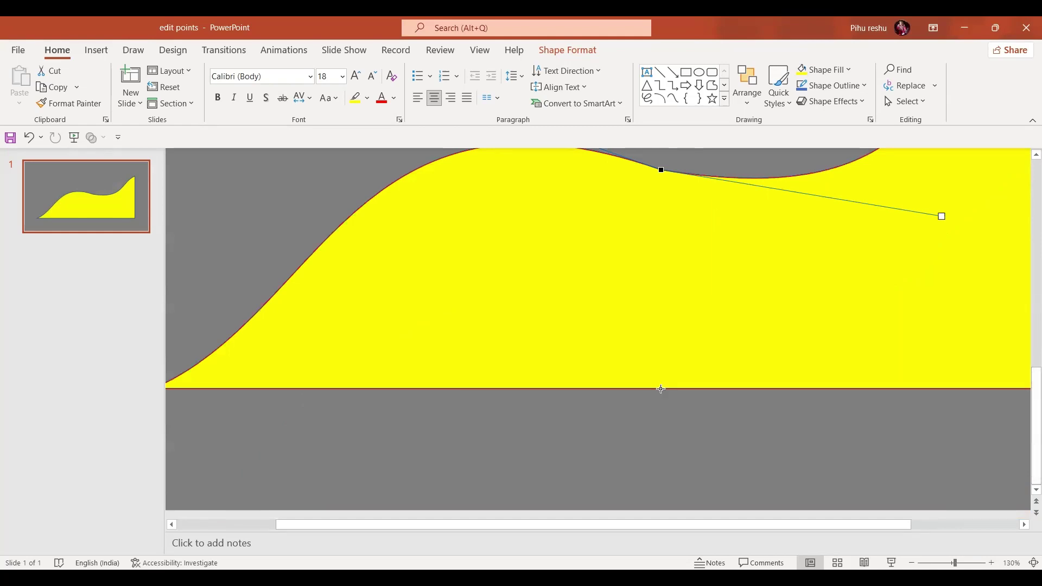
- Make the bottom-middle point a corner, pull it down into a V, and raise a peak leftward
{"action": "left_click", "coordinate": [661, 389]}
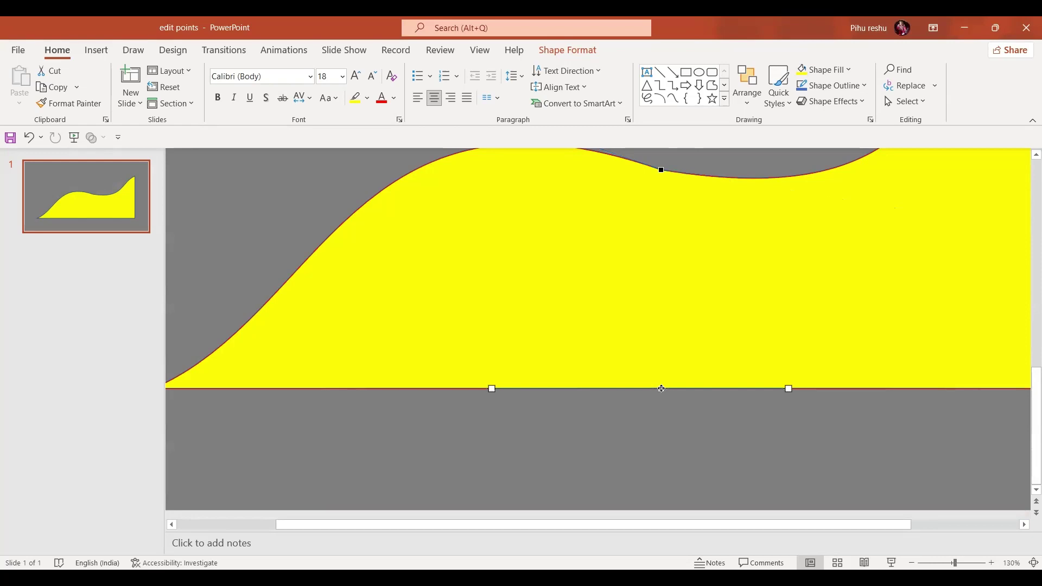
{"action": "right_click", "coordinate": [661, 389]}
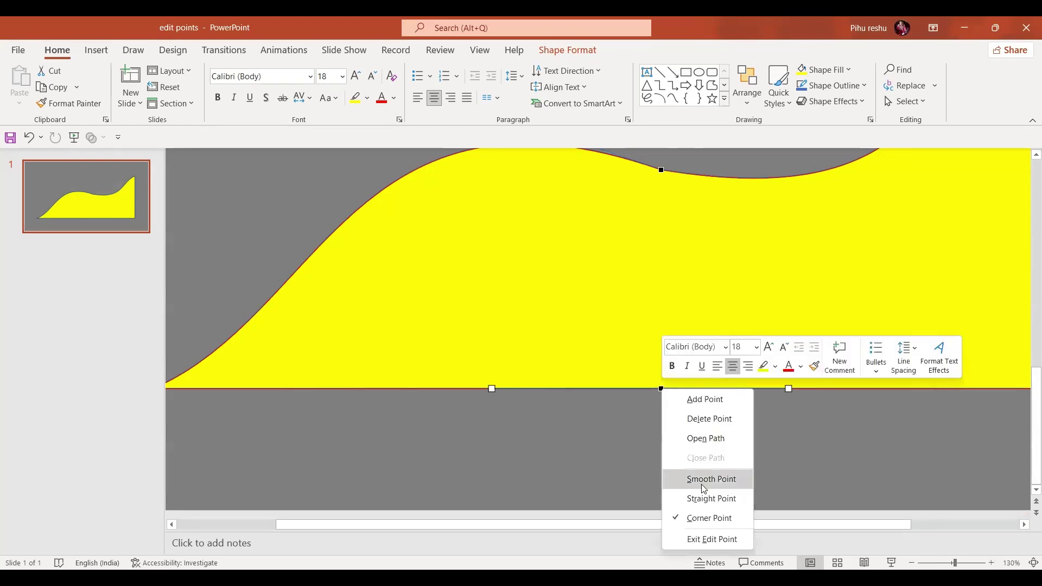
{"action": "left_click", "coordinate": [708, 519]}
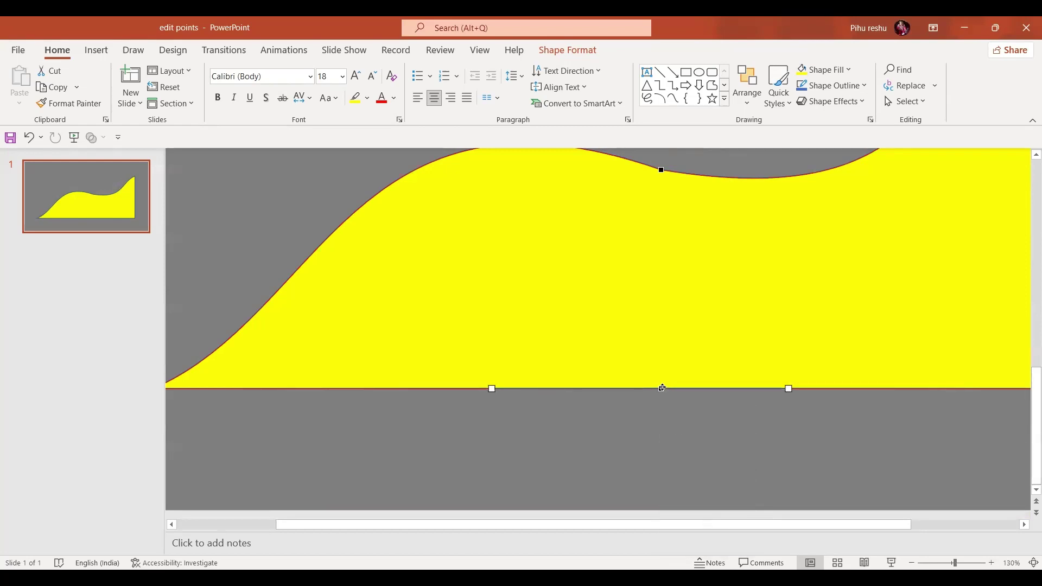
{"action": "left_click_drag", "start_coordinate": [662, 388], "coordinate": [660, 432]}
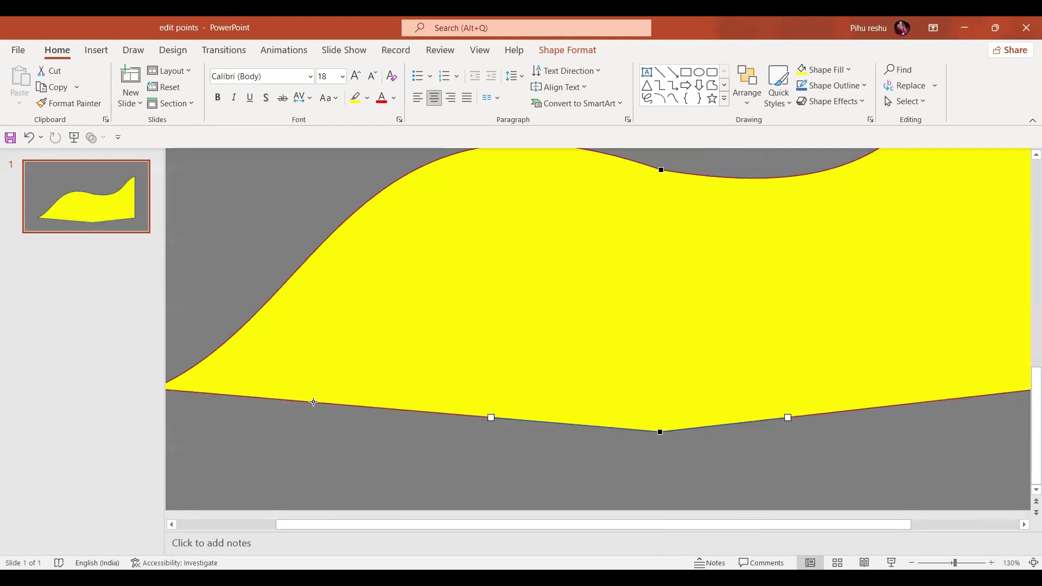
{"action": "left_click_drag", "start_coordinate": [313, 402], "coordinate": [390, 345]}
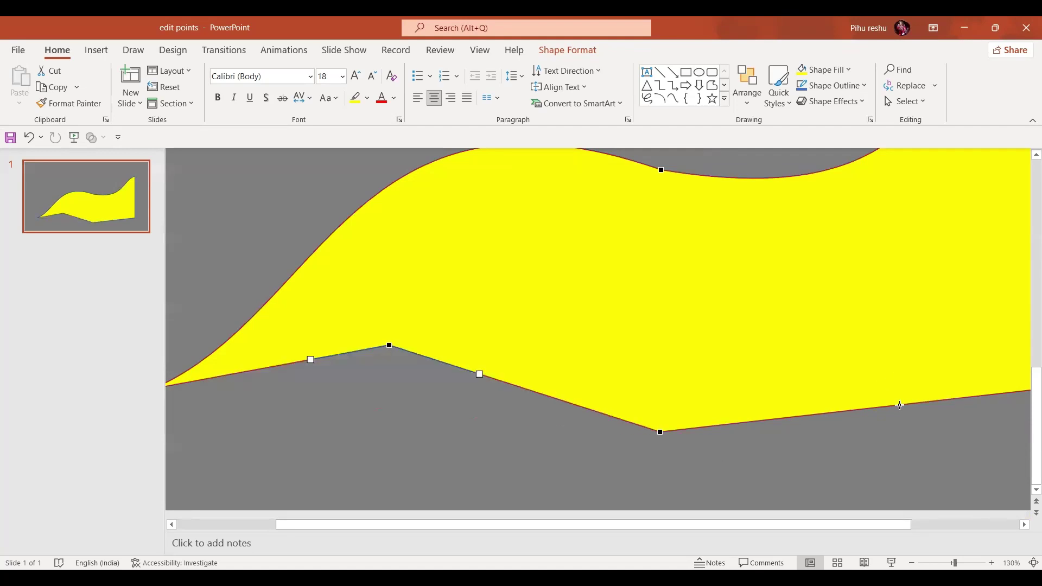
- Turn the bottom dip into a smooth point and stretch its right handle into a broad curve
{"action": "left_click", "coordinate": [661, 431]}
{"action": "right_click", "coordinate": [661, 432]}
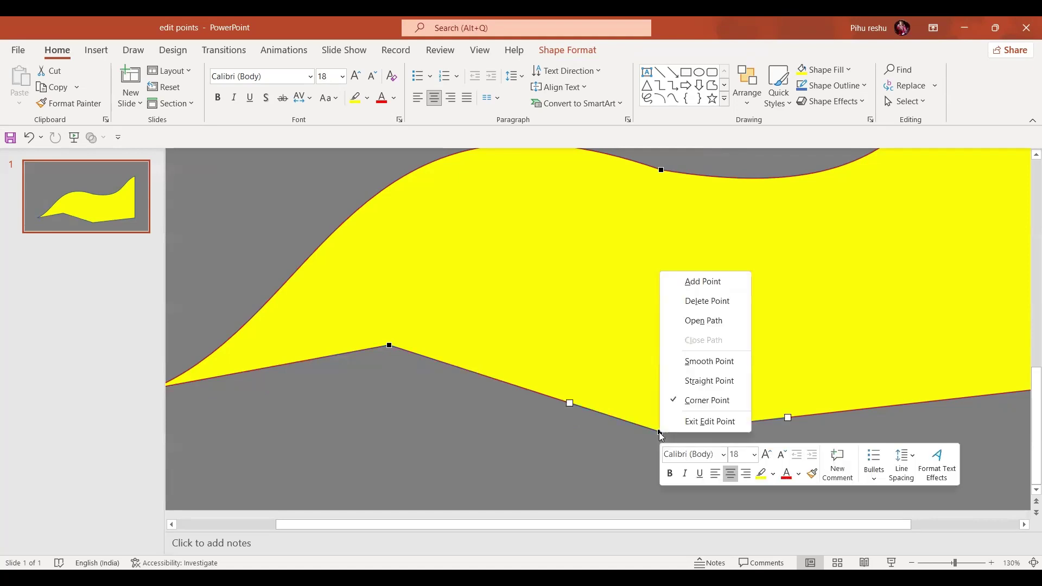
{"action": "left_click", "coordinate": [704, 363]}
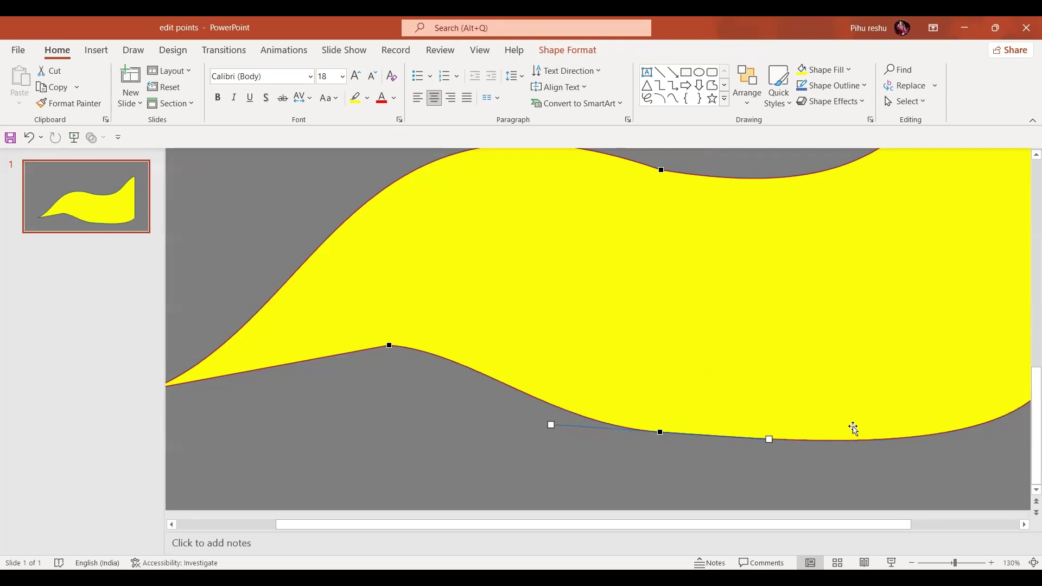
{"action": "left_click_drag", "start_coordinate": [769, 438], "coordinate": [866, 440]}
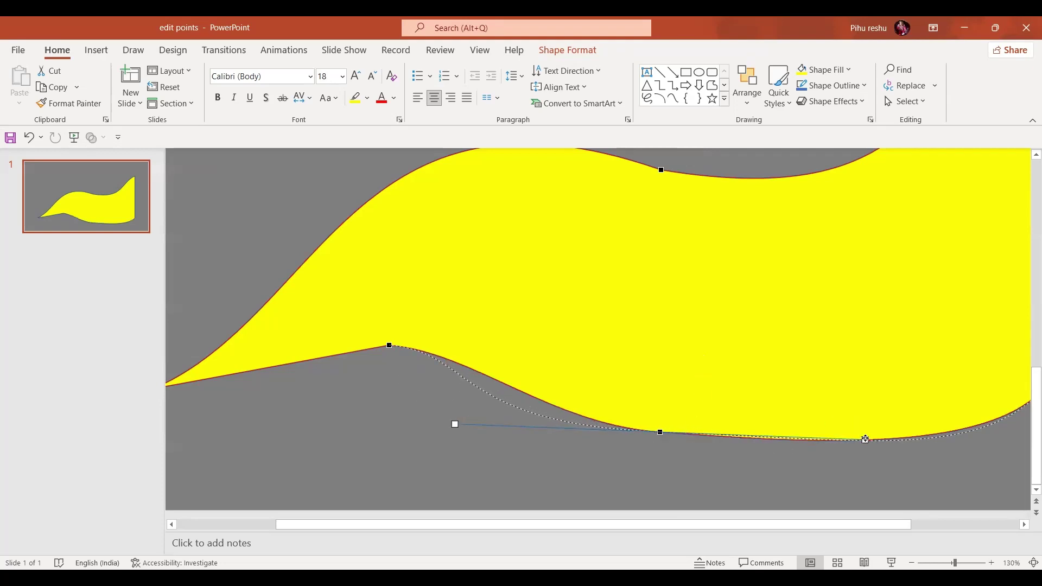
{"action": "left_click", "coordinate": [390, 346]}
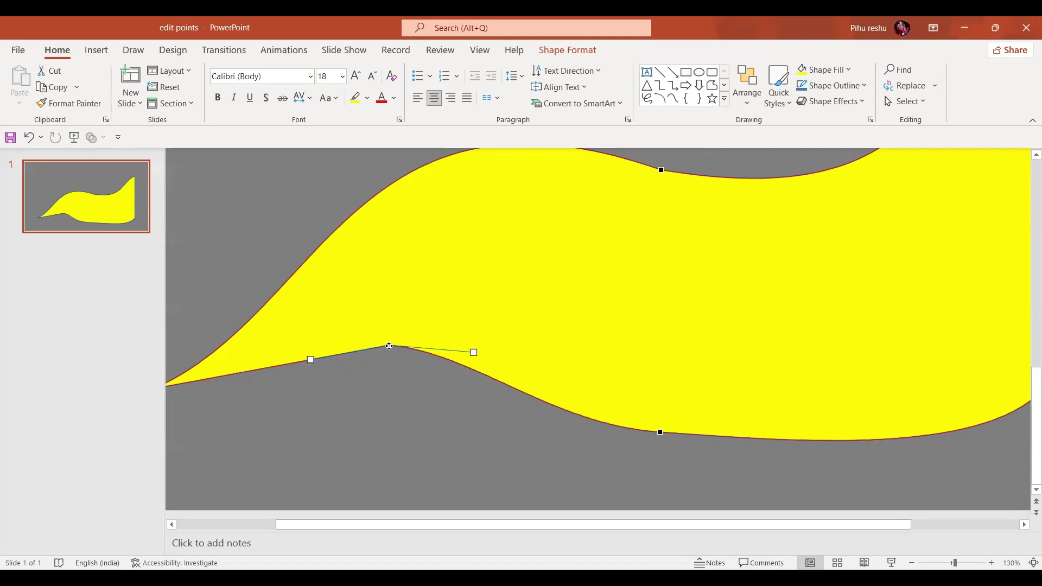
- Smooth the left bottom peak into a rounded hump, zoom out to 60% and deselect the shape
{"action": "right_click", "coordinate": [390, 346]}
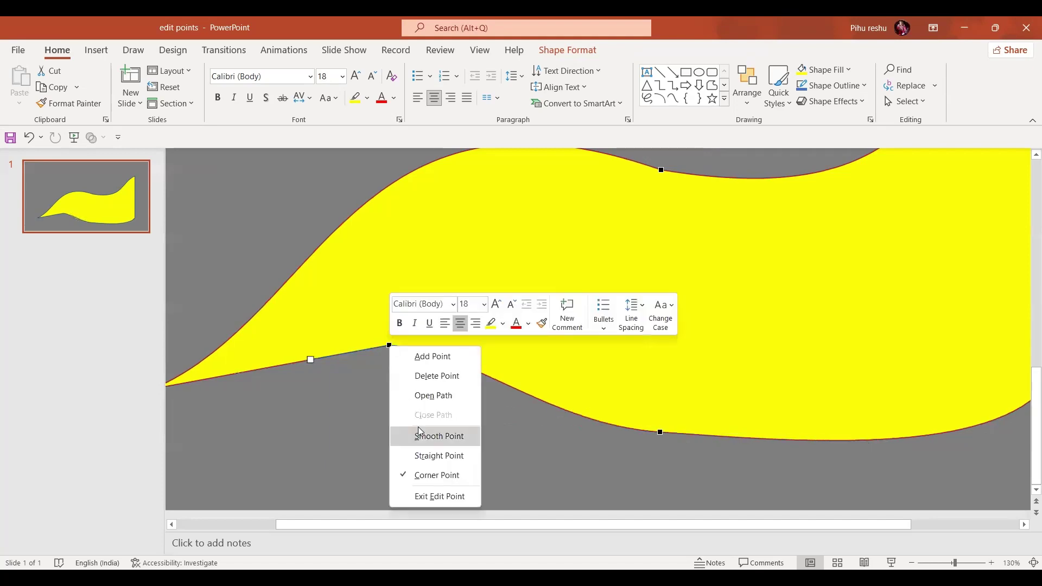
{"action": "left_click", "coordinate": [422, 435]}
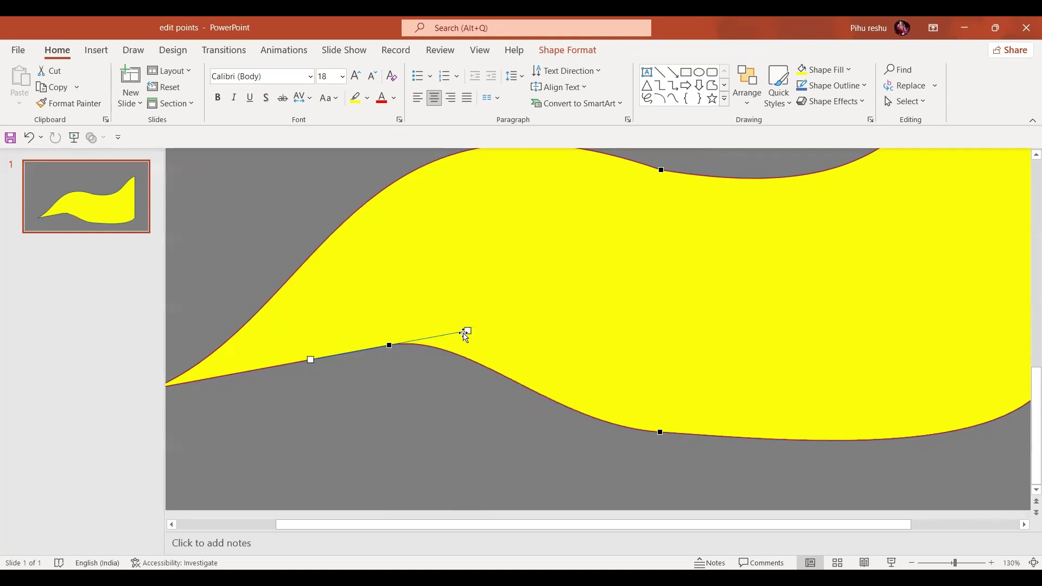
{"action": "left_click_drag", "start_coordinate": [467, 330], "coordinate": [557, 288]}
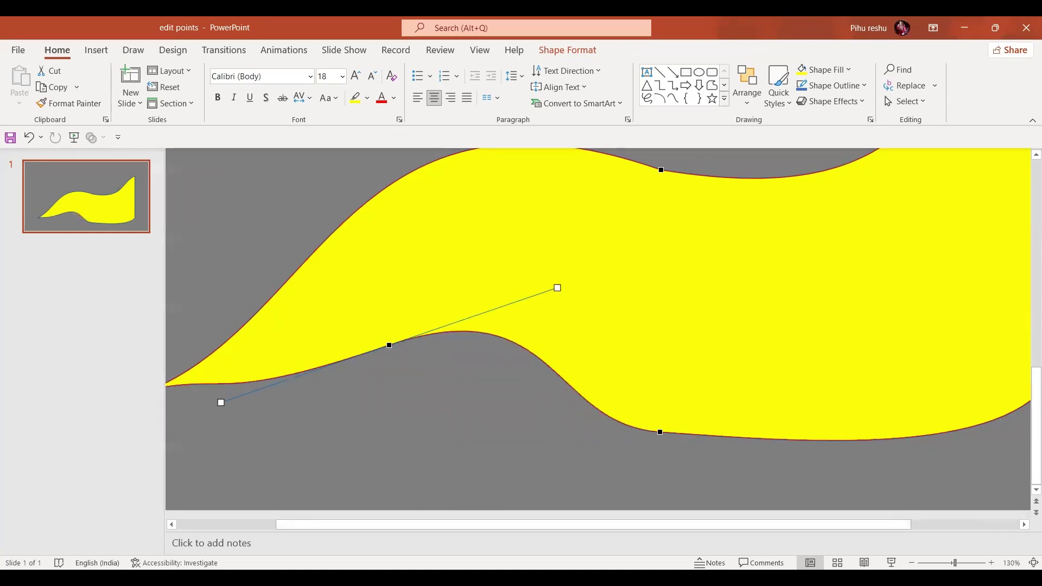
{"action": "scroll", "coordinate": [597, 329], "scroll_direction": "down", "scroll_amount": 7}
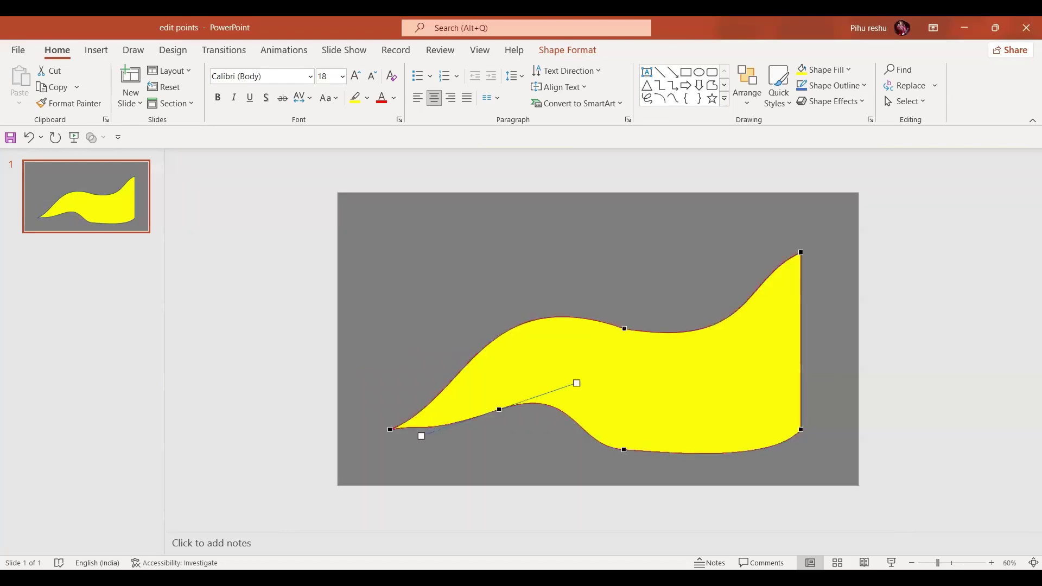
{"action": "left_click", "coordinate": [695, 290]}
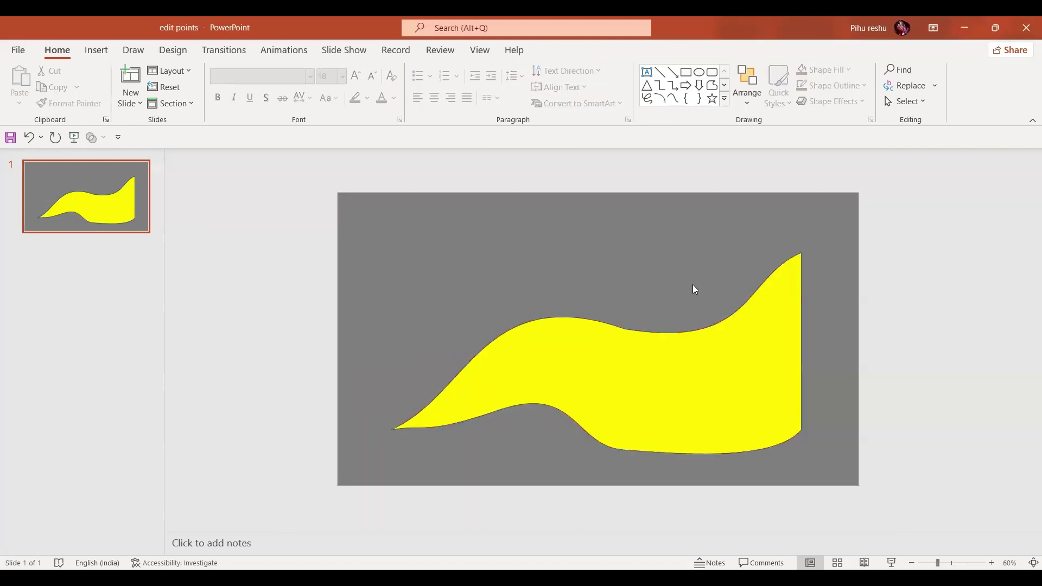